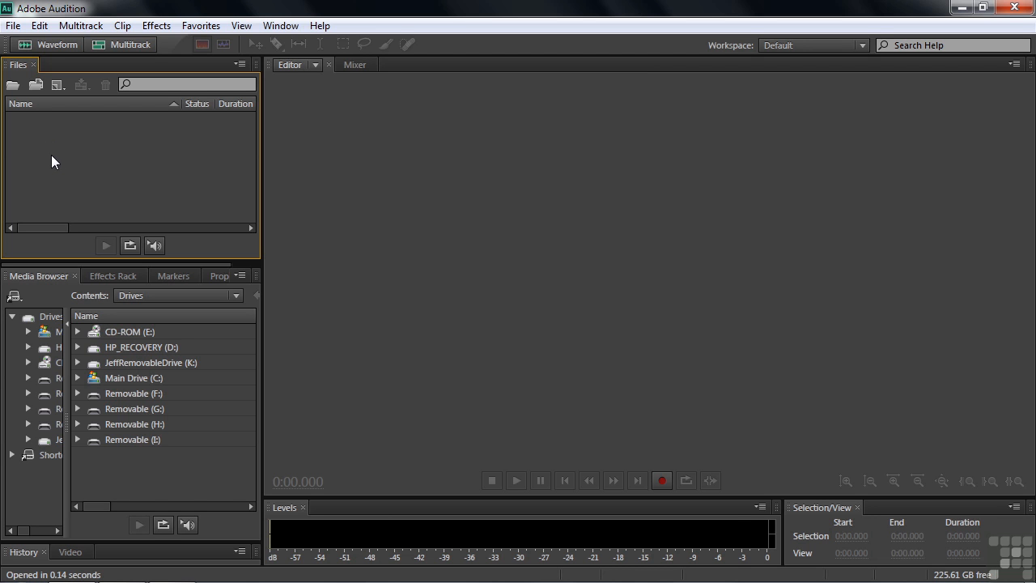
# Open the session 0402-inserting+appending.sesx from the Working Files multitrack sessions folder.
pyautogui.hotkey('ctrl', 'o')
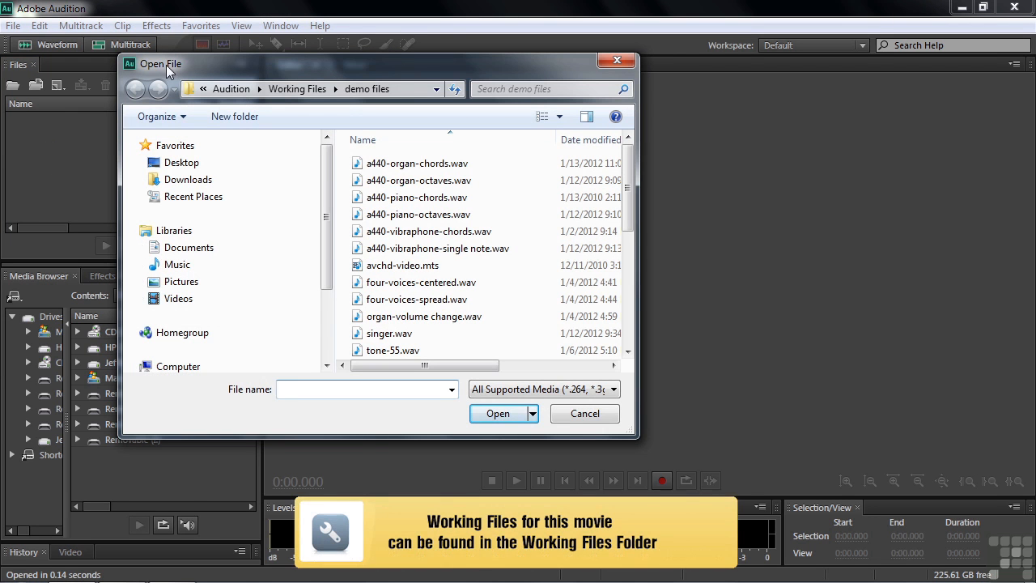
pyautogui.click(297, 89)
pyautogui.doubleClick(381, 180)
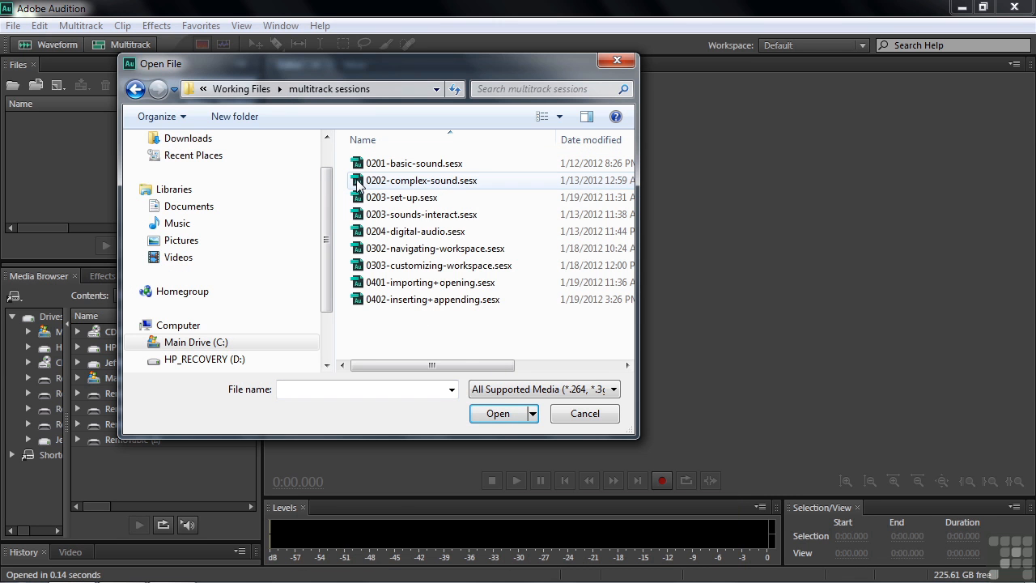
pyautogui.doubleClick(362, 300)
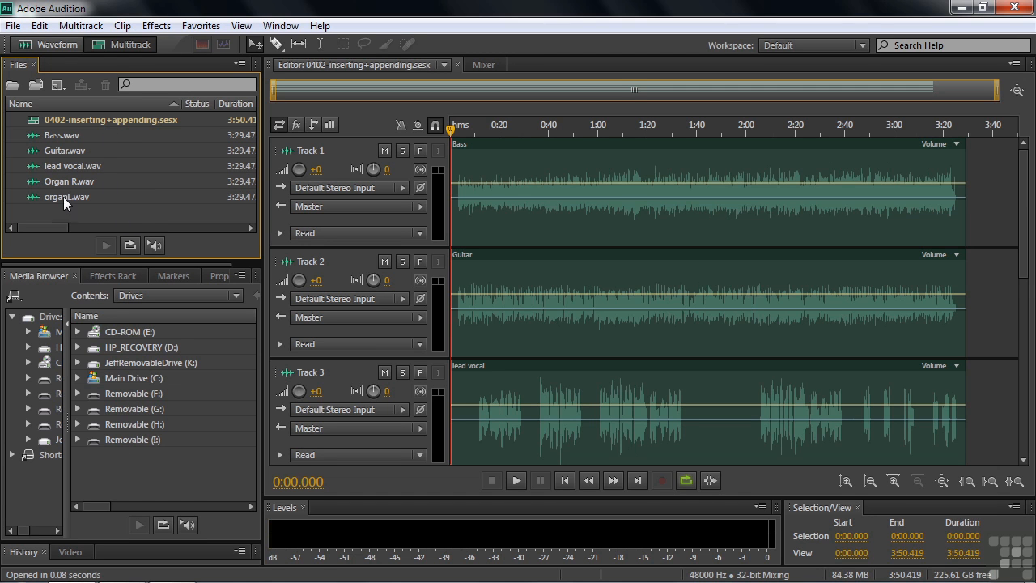
# Import a440-organ-chords.wav from the Working Files demo files folder into the Files panel.
pyautogui.doubleClick(46, 212)
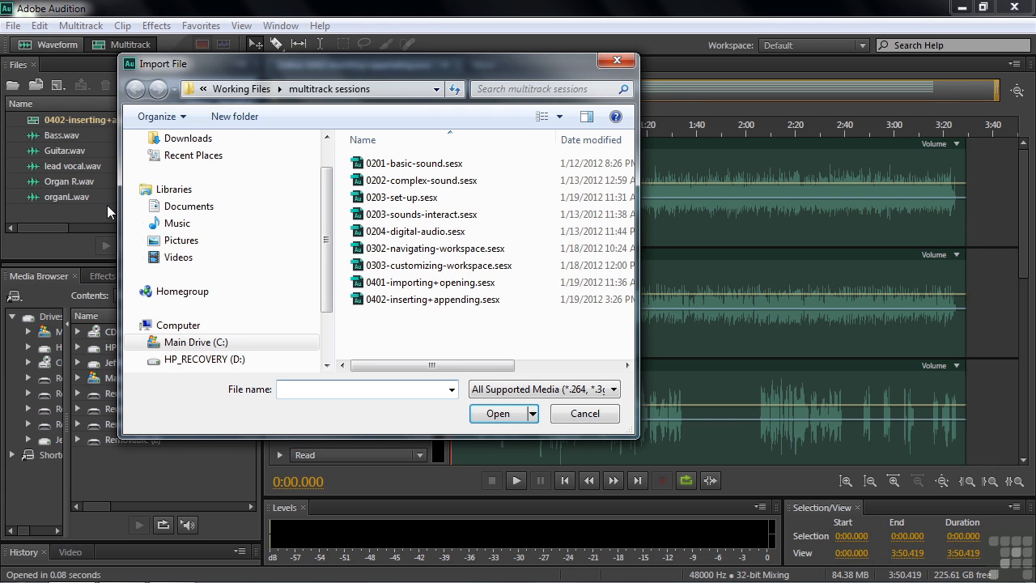
pyautogui.click(245, 90)
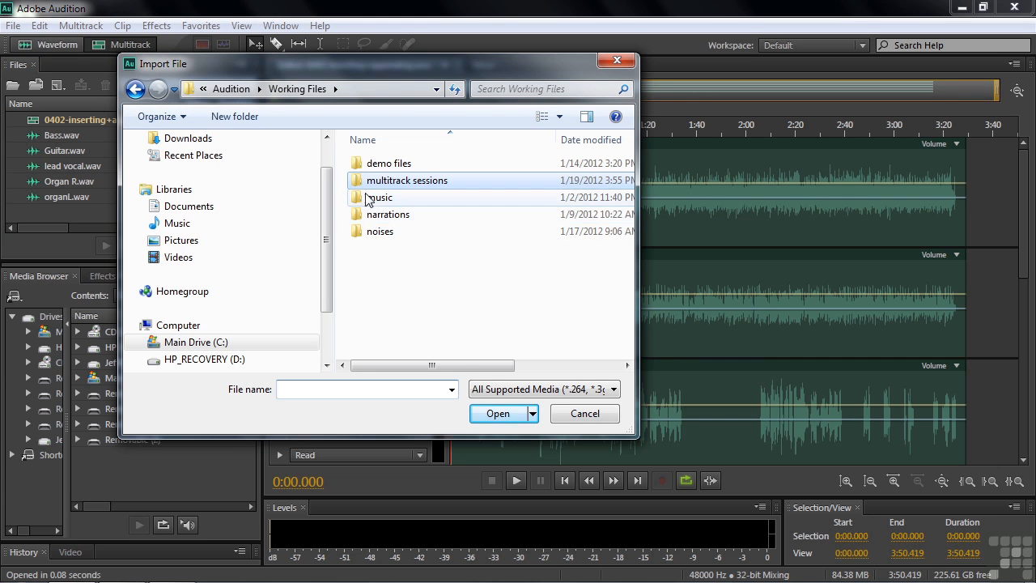
pyautogui.doubleClick(360, 166)
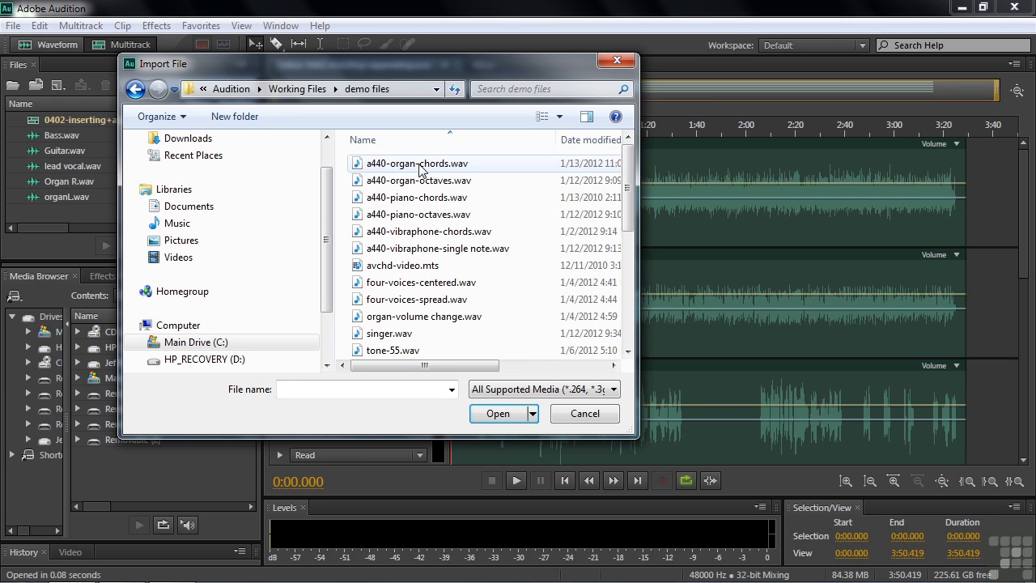
pyautogui.doubleClick(359, 165)
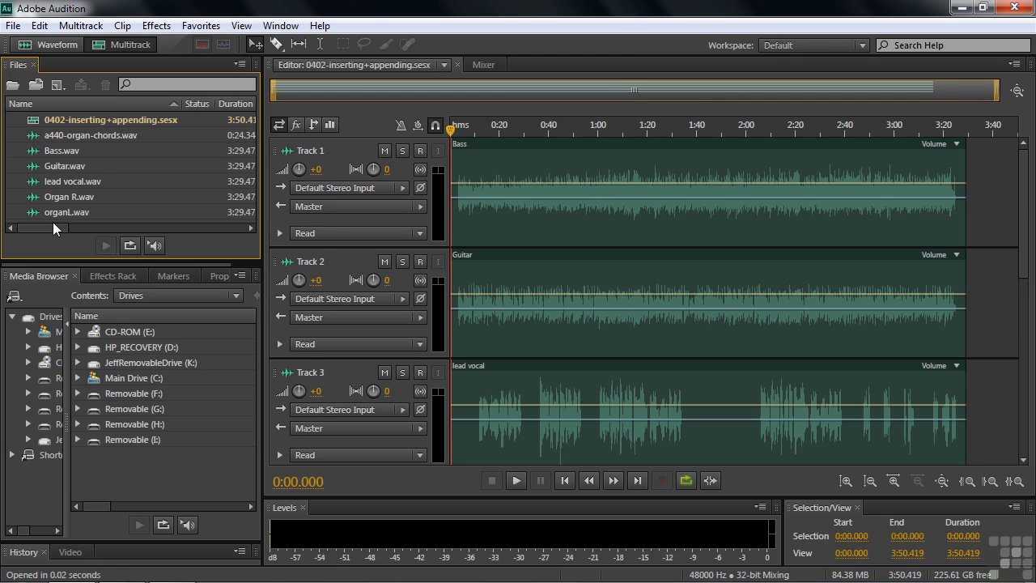
# Open a440-organ-chords.wav in the waveform editor.
pyautogui.moveTo(49, 225); pyautogui.dragTo(89, 228)
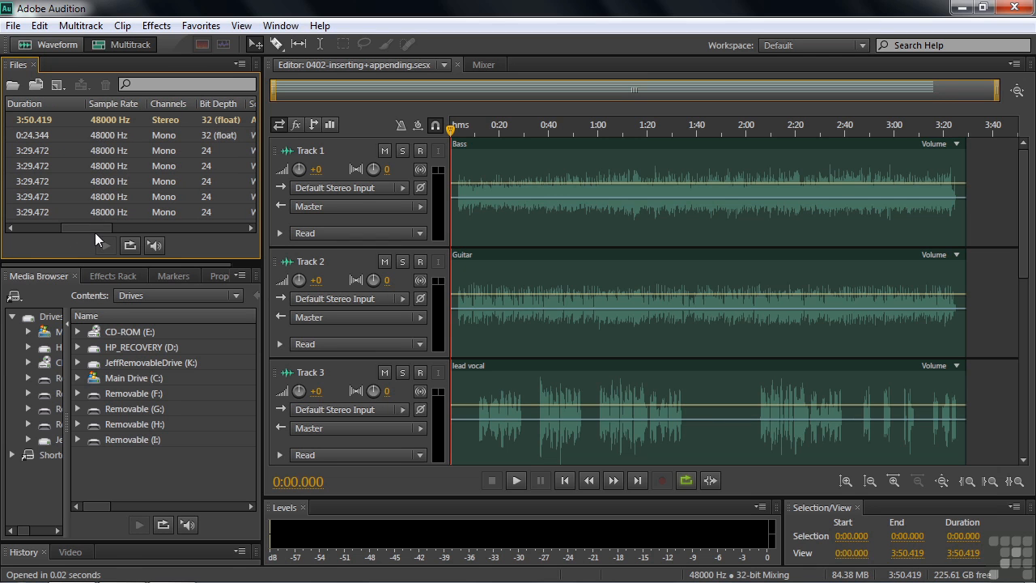
pyautogui.moveTo(92, 227); pyautogui.dragTo(26, 222)
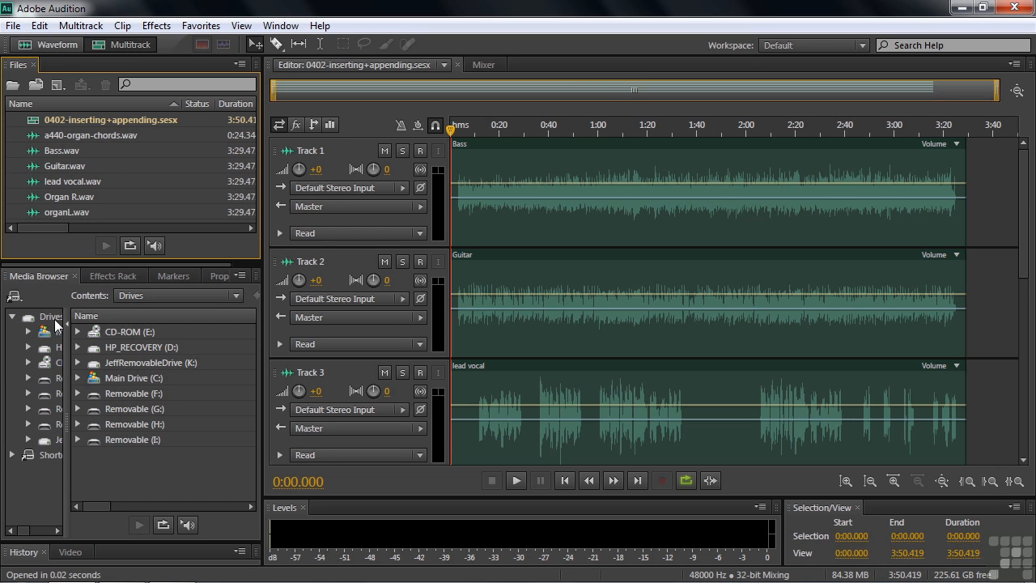
pyautogui.doubleClick(44, 134)
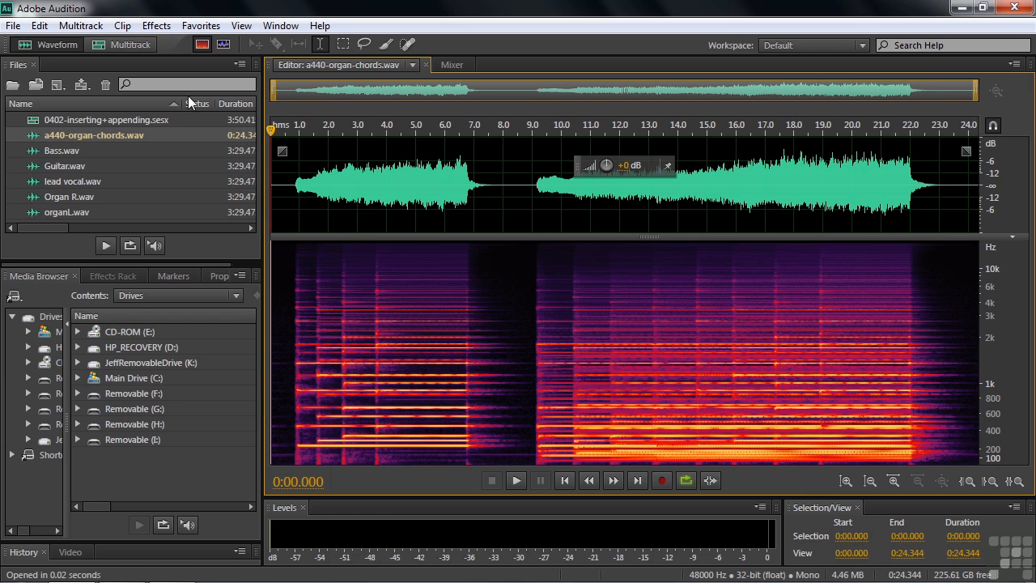
# Append a440-organ-octaves.wav from demo files to the end of the current file.
pyautogui.click(11, 24)
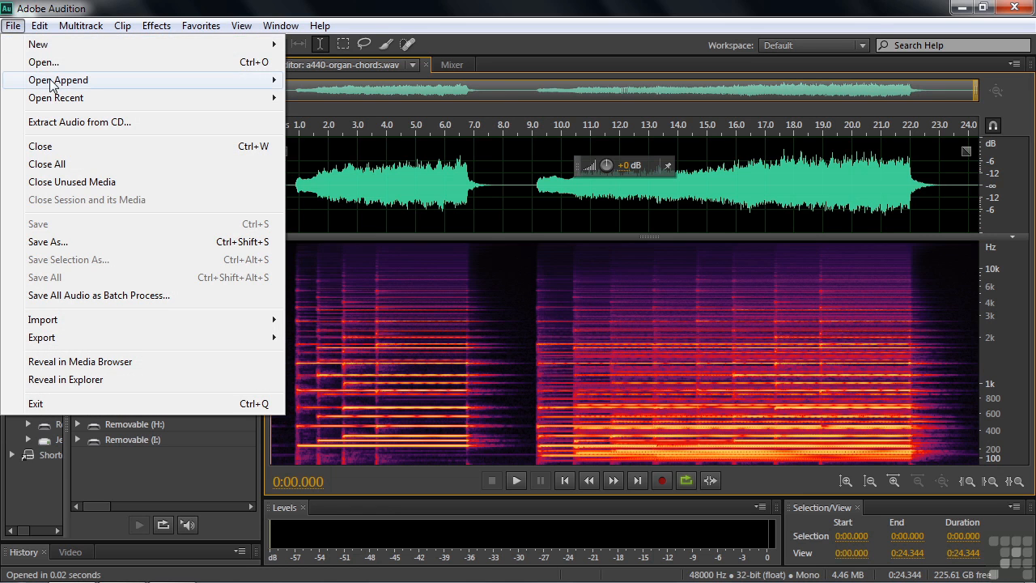
pyautogui.moveTo(52, 86)
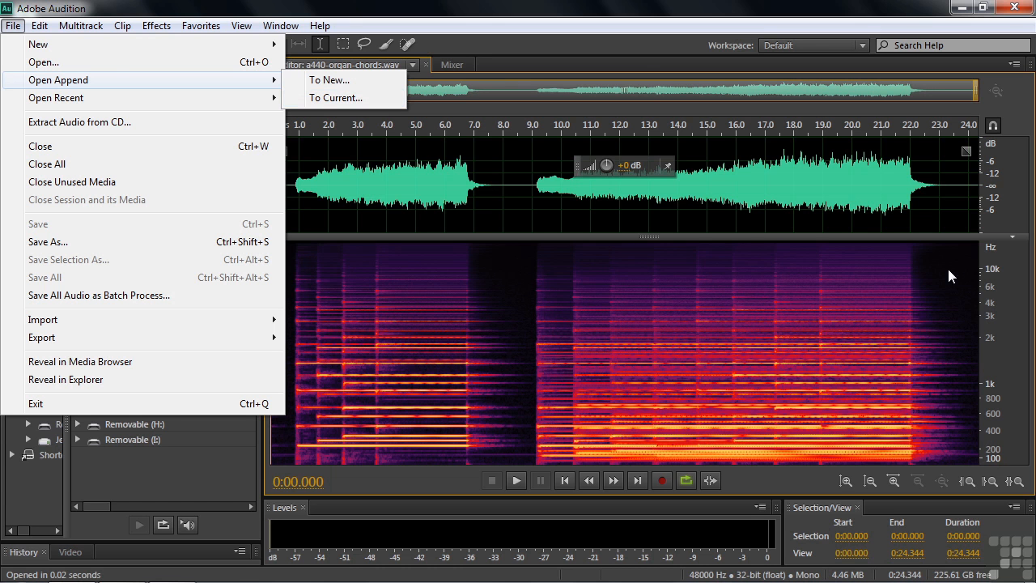
pyautogui.click(327, 98)
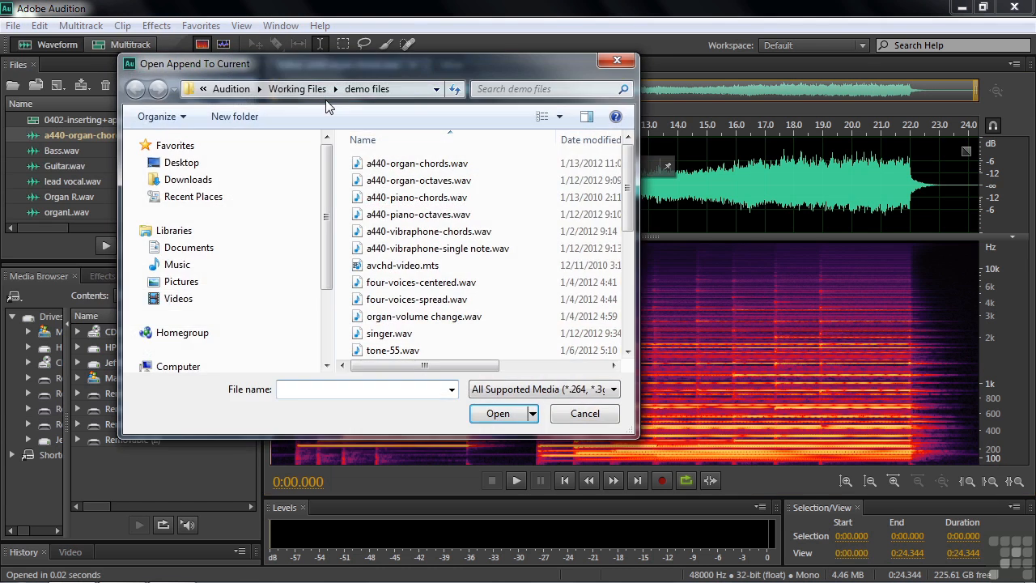
pyautogui.doubleClick(363, 186)
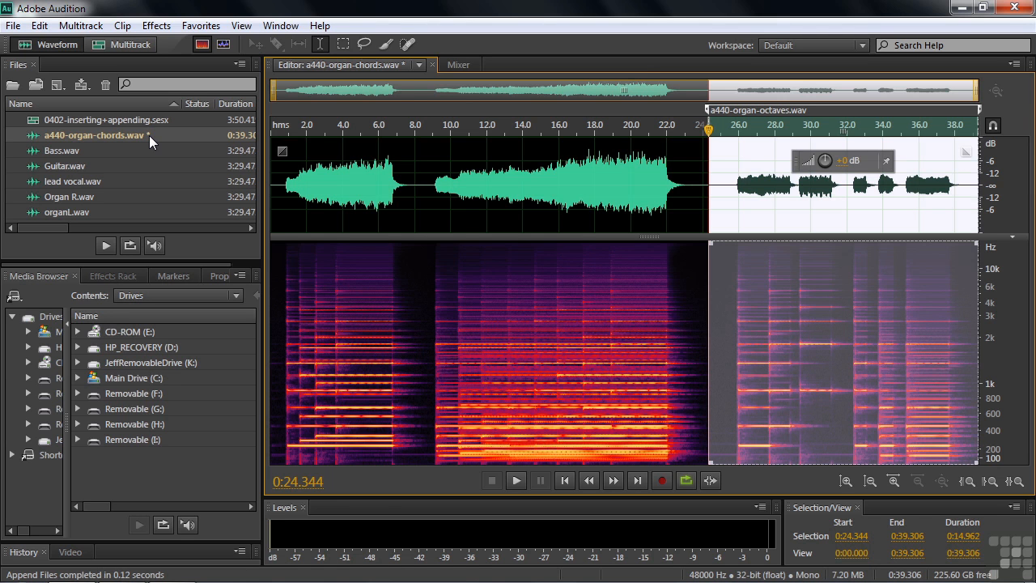
# Return to the 0402-inserting+appending session in the multitrack editor.
pyautogui.click(283, 212)
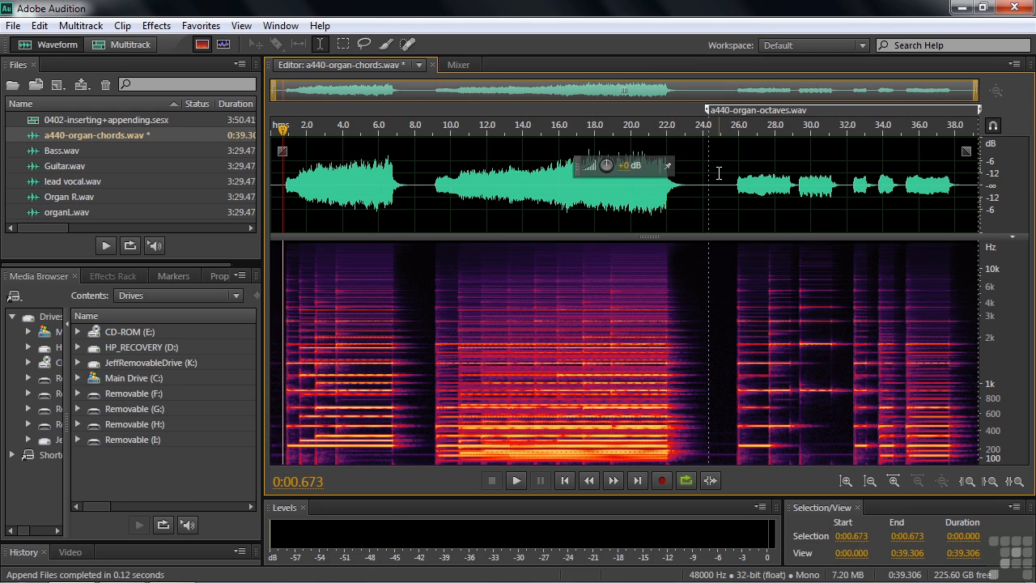
pyautogui.click(690, 199)
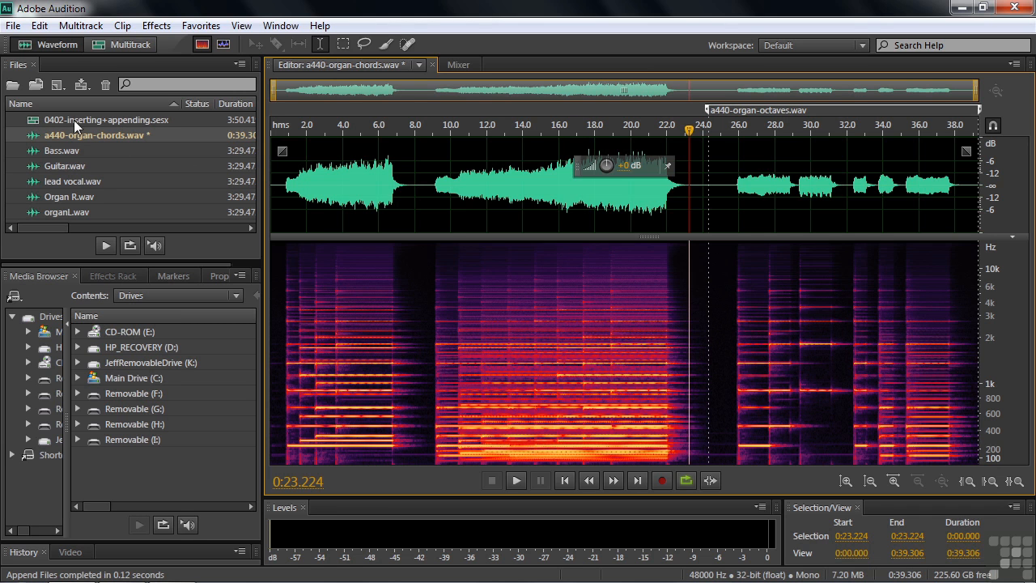
pyautogui.doubleClick(33, 124)
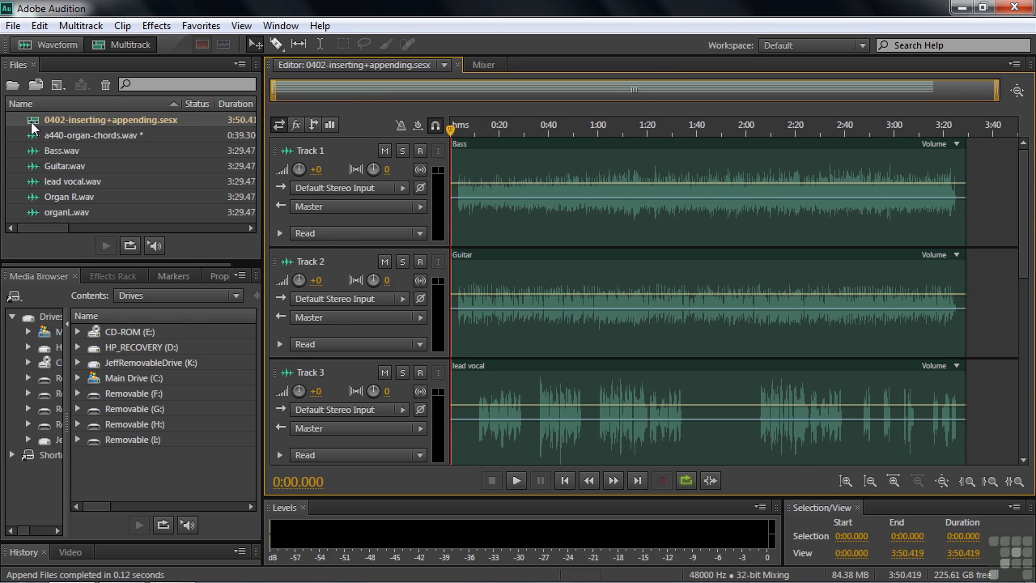
# Scroll through the session's tracks and scrub the playhead to review the multitrack arrangement.
pyautogui.moveTo(1025, 222); pyautogui.dragTo(1035, 186)
pyautogui.moveTo(450, 132); pyautogui.dragTo(604, 139)
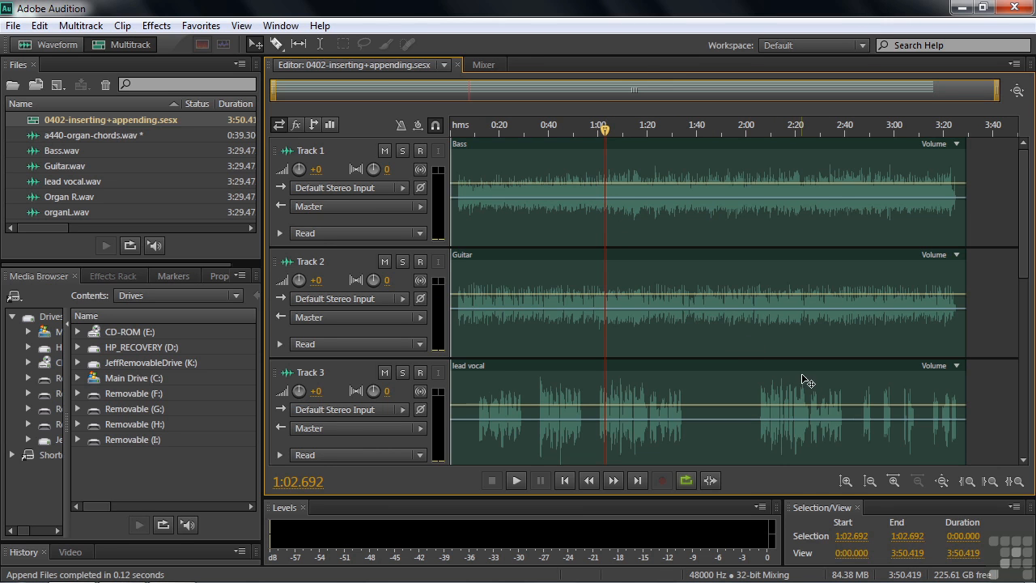
pyautogui.moveTo(603, 130); pyautogui.dragTo(430, 138)
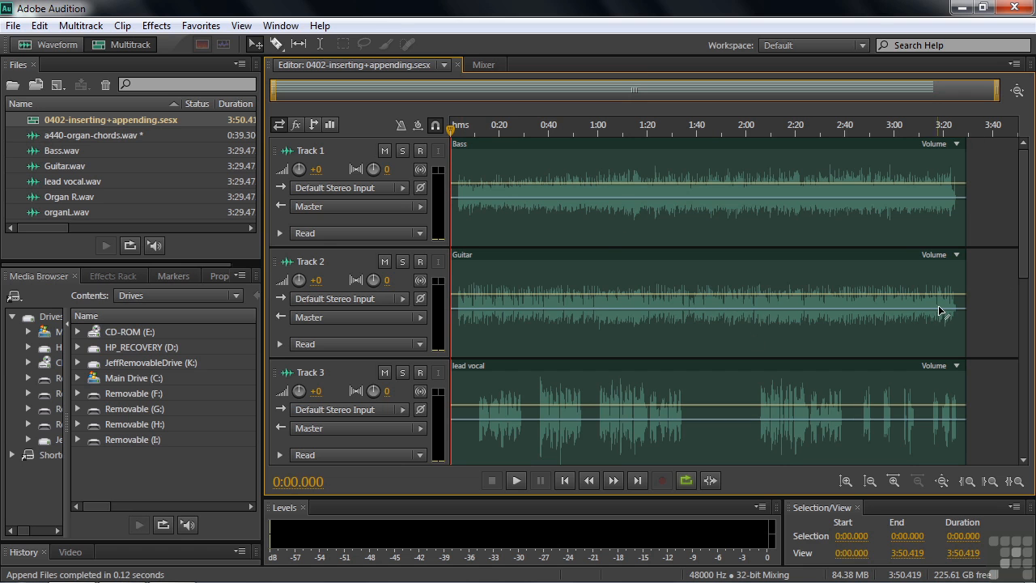
pyautogui.moveTo(1024, 253); pyautogui.dragTo(1003, 380)
pyautogui.click(351, 258)
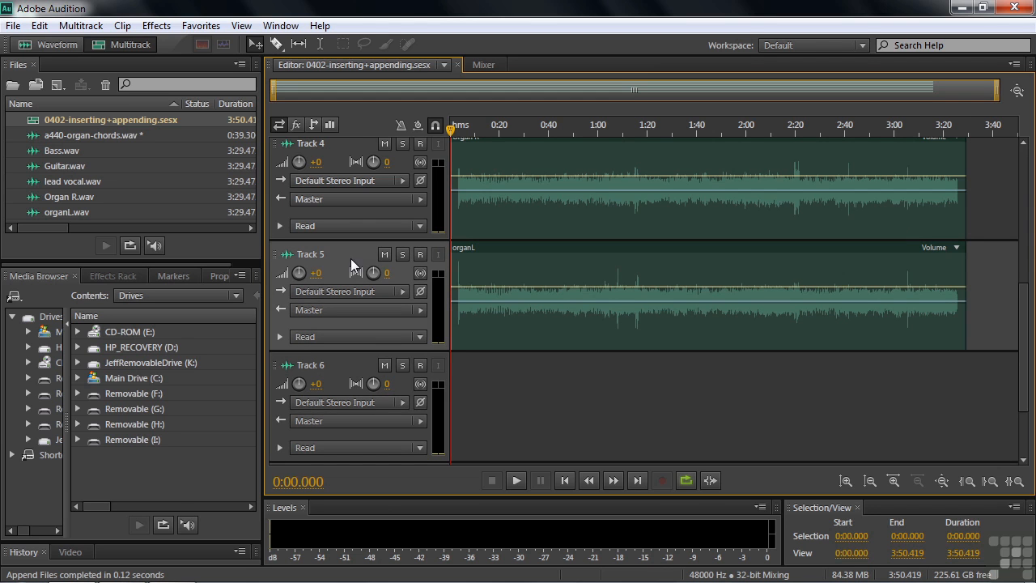
pyautogui.click(351, 142)
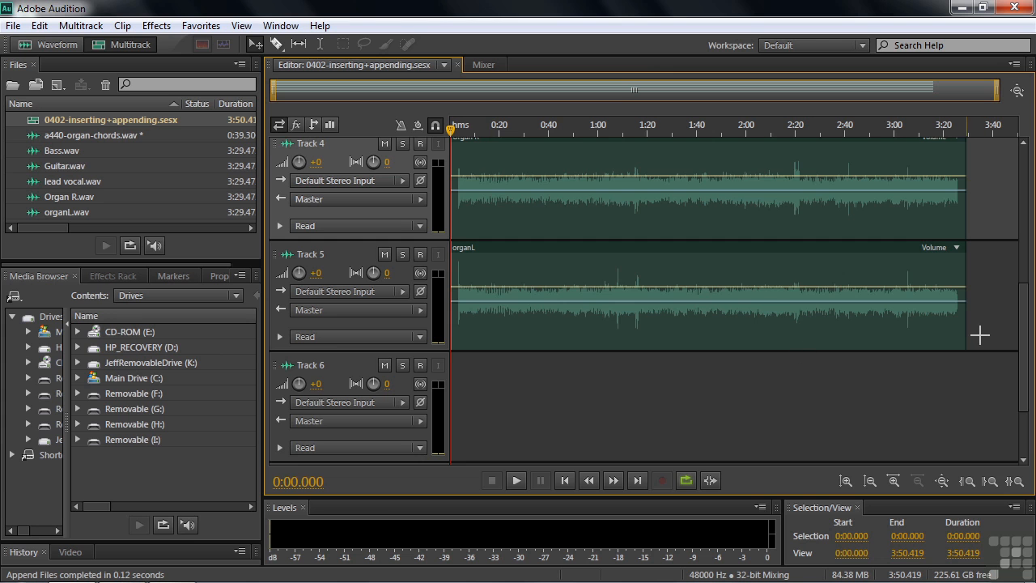
pyautogui.moveTo(1025, 360); pyautogui.dragTo(1034, 313)
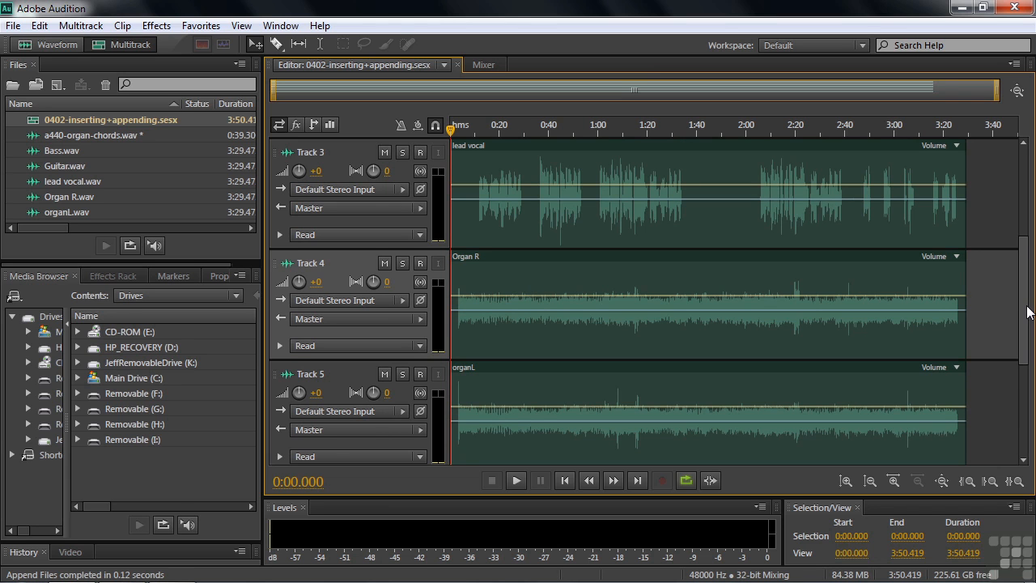
pyautogui.moveTo(1025, 312); pyautogui.dragTo(1026, 393)
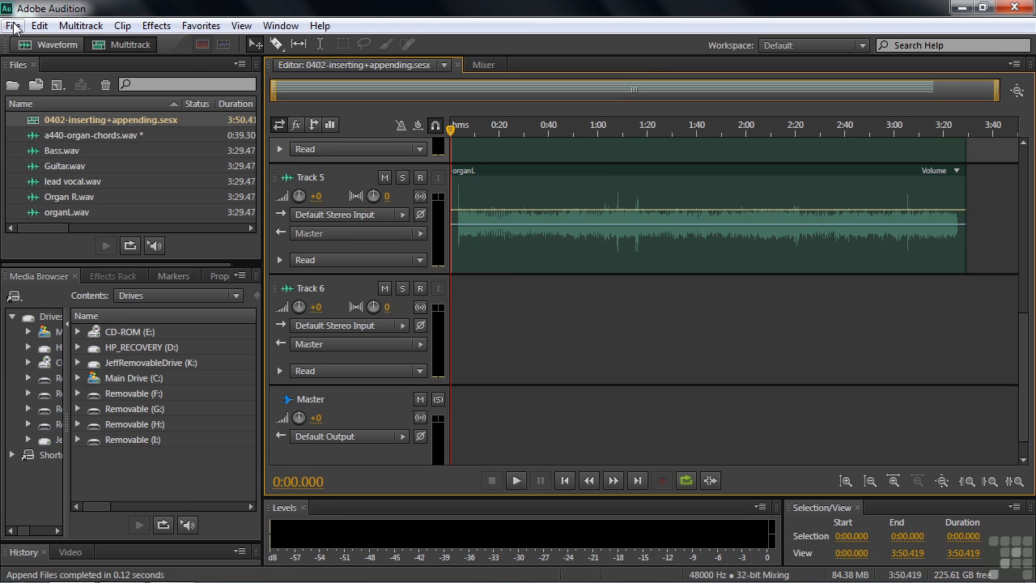
# Check the Insert Files command with Bass.wav open in the waveform editor, then return to the session.
pyautogui.click(89, 29)
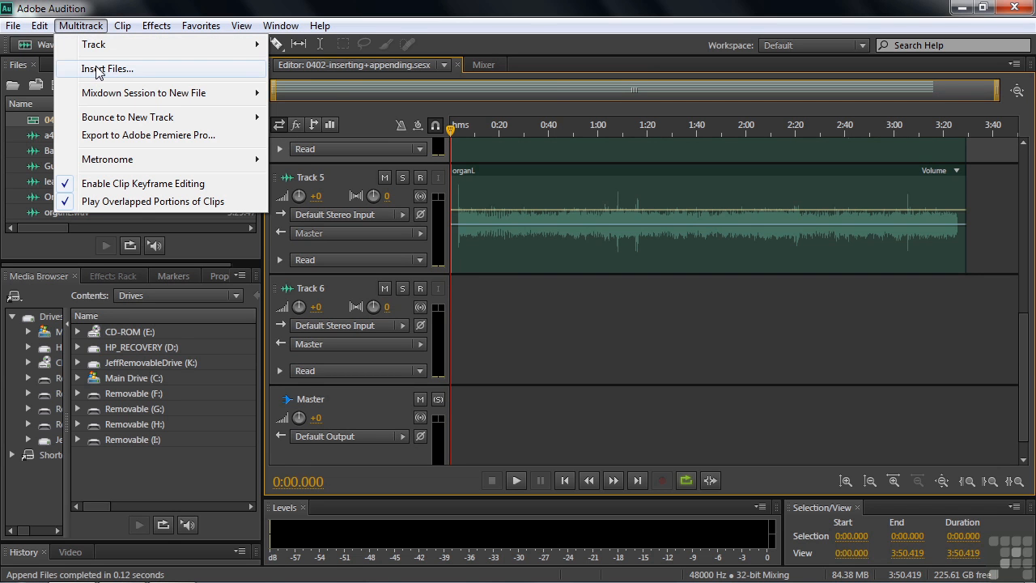
pyautogui.click(371, 10)
pyautogui.doubleClick(56, 150)
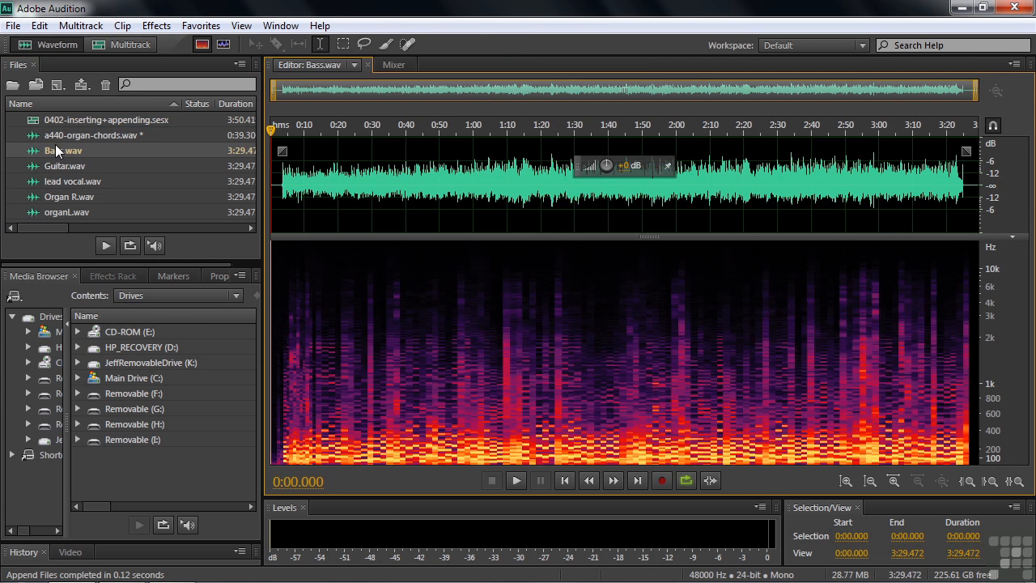
pyautogui.click(84, 26)
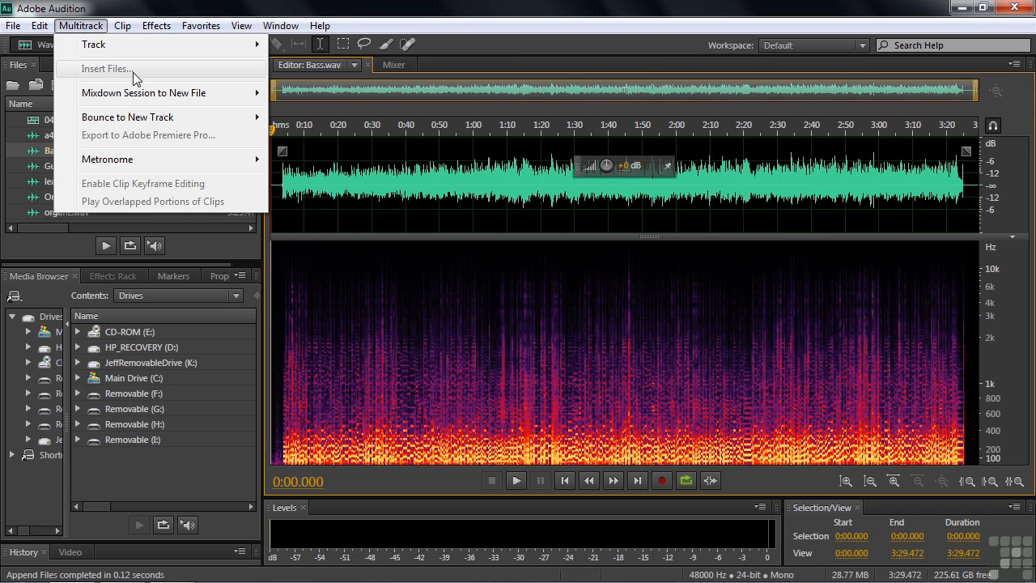
pyautogui.click(434, 18)
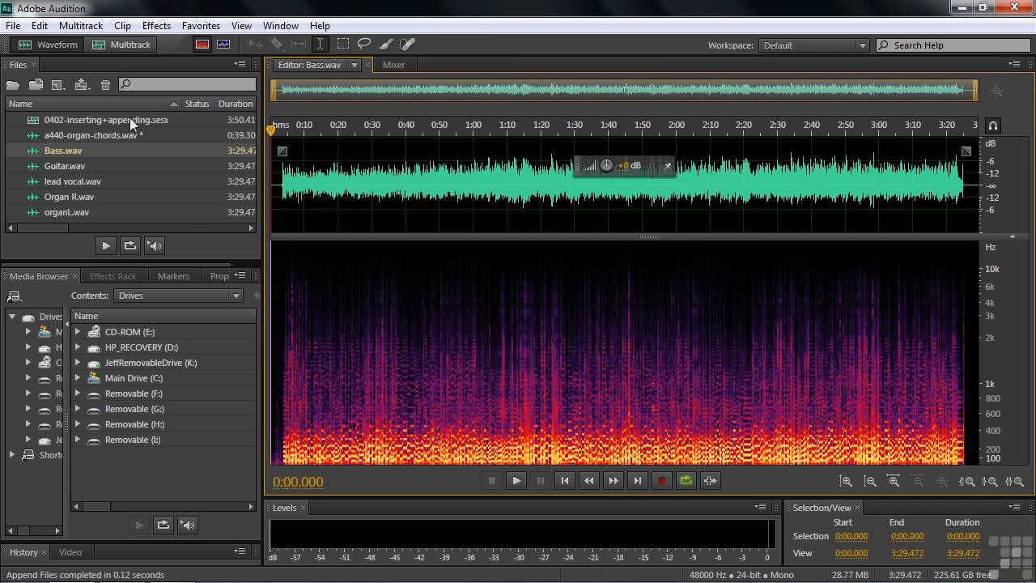
pyautogui.doubleClick(35, 121)
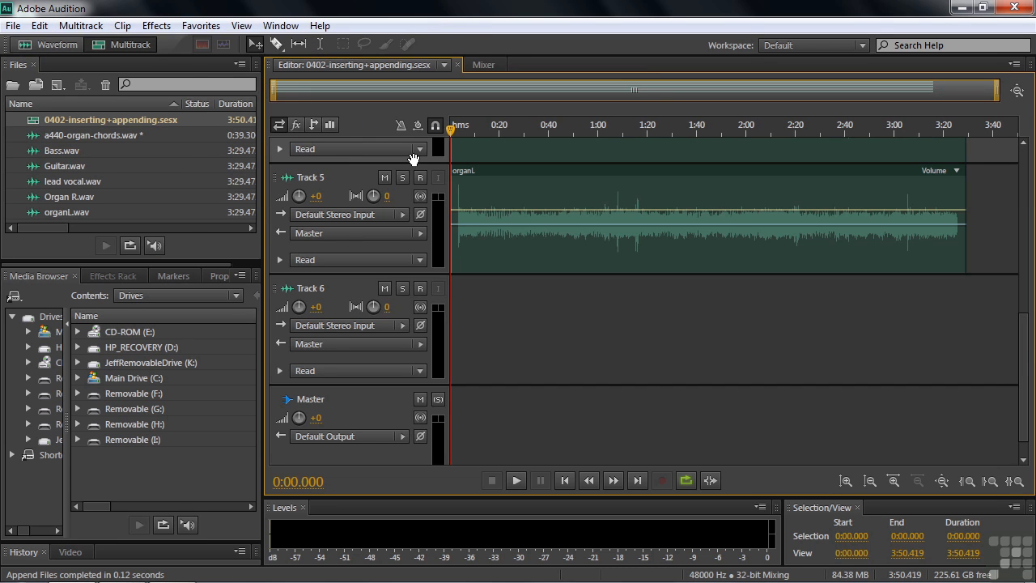
# Insert back vox 1.wav through back vox 5.wav from music > Just Too Hard to Find into the multitrack session.
pyautogui.click(78, 26)
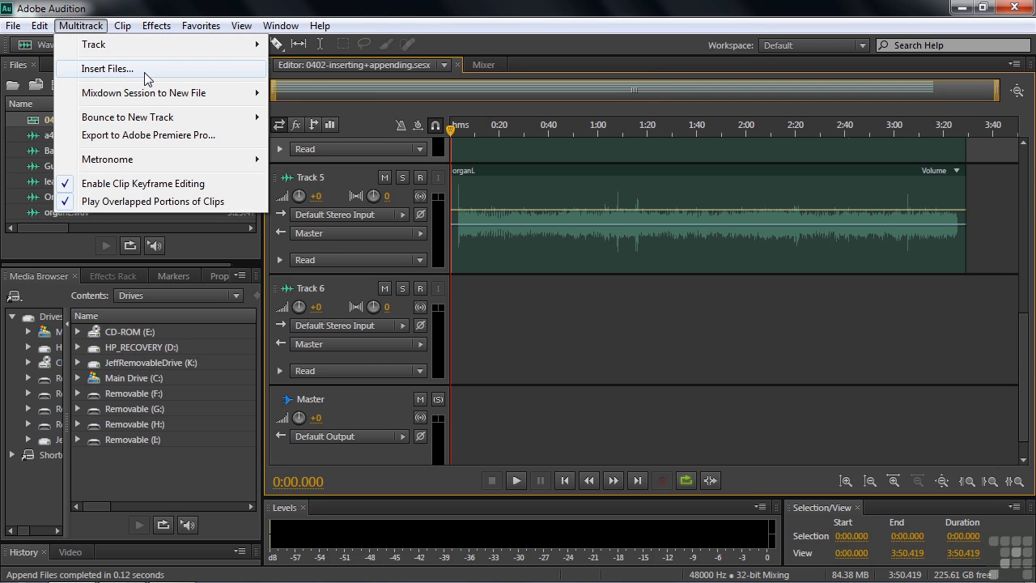
pyautogui.click(86, 72)
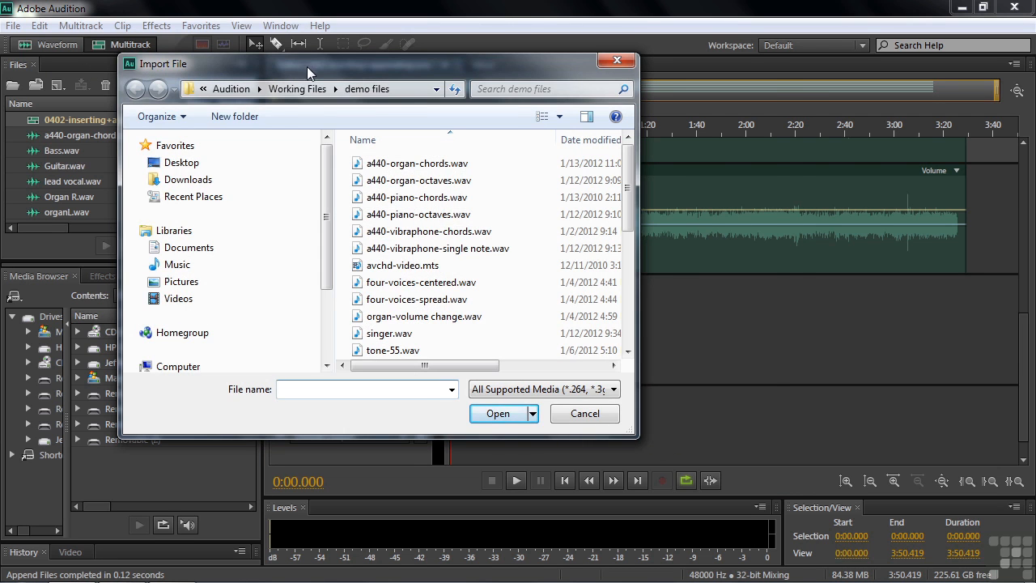
pyautogui.moveTo(301, 64); pyautogui.dragTo(450, 65)
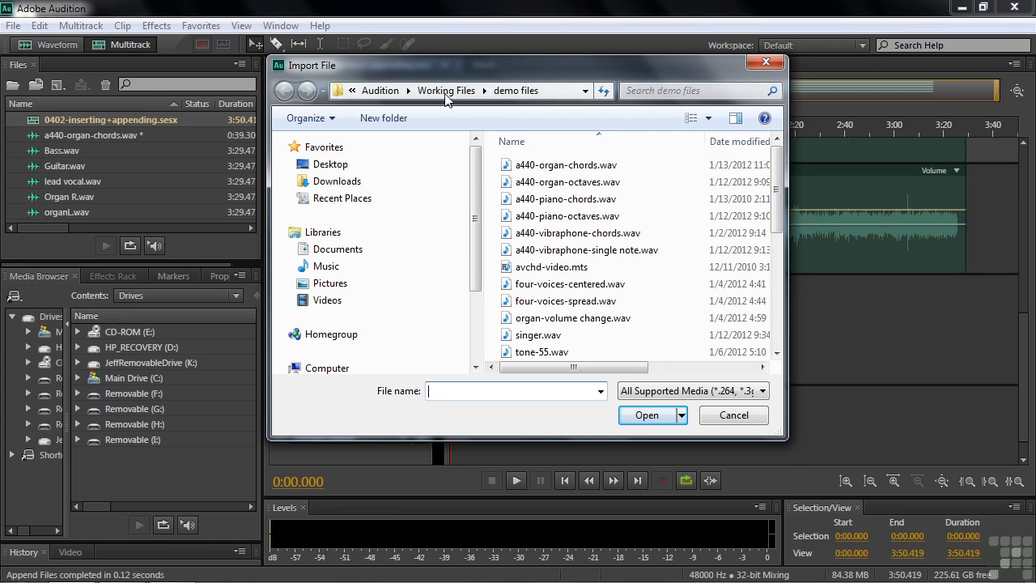
pyautogui.click(443, 91)
pyautogui.doubleClick(519, 200)
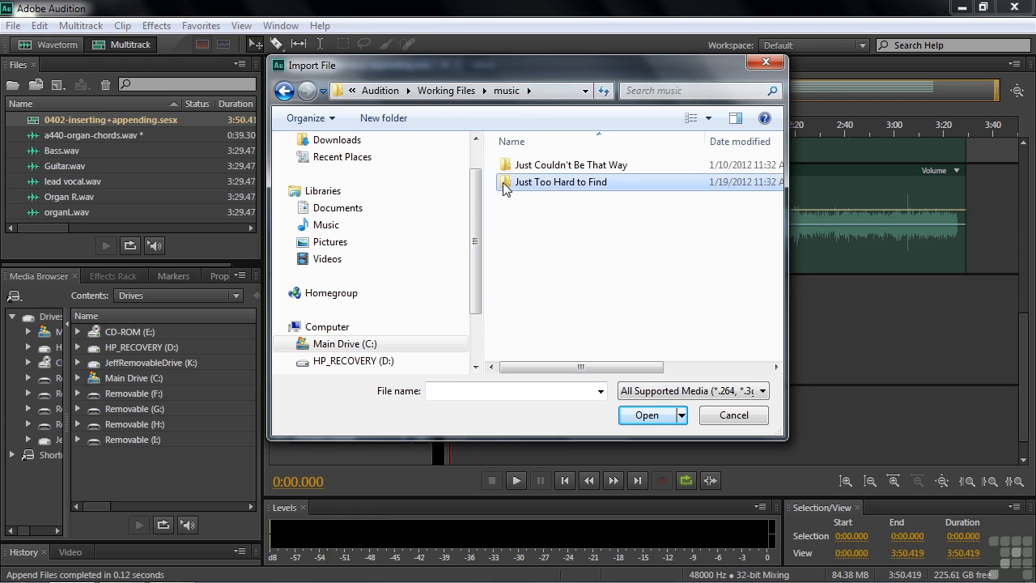
pyautogui.doubleClick(504, 185)
pyautogui.click(504, 166)
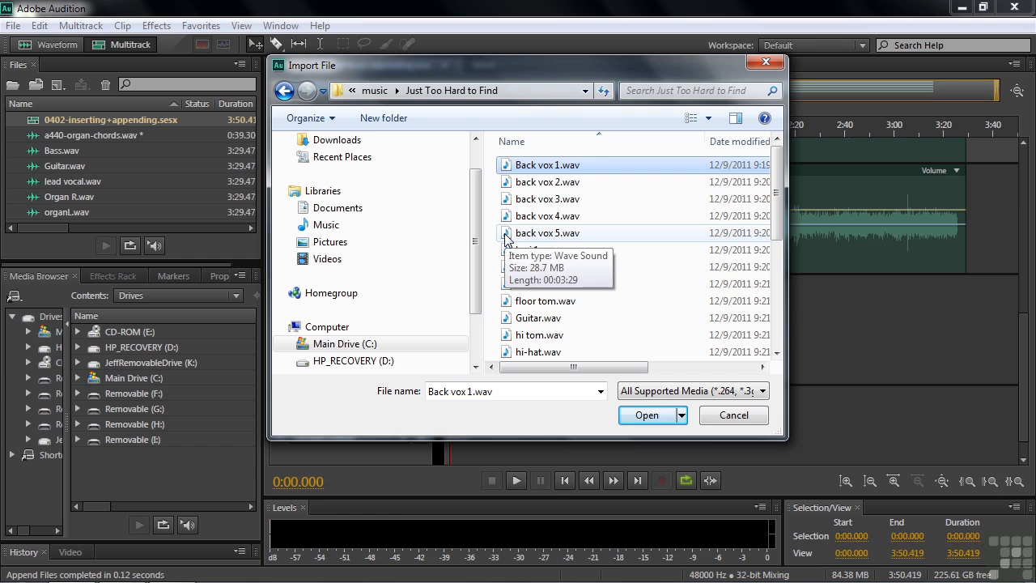
pyautogui.keyDown('shift'); pyautogui.click(506, 235); pyautogui.keyUp('shift')
pyautogui.click(504, 166)
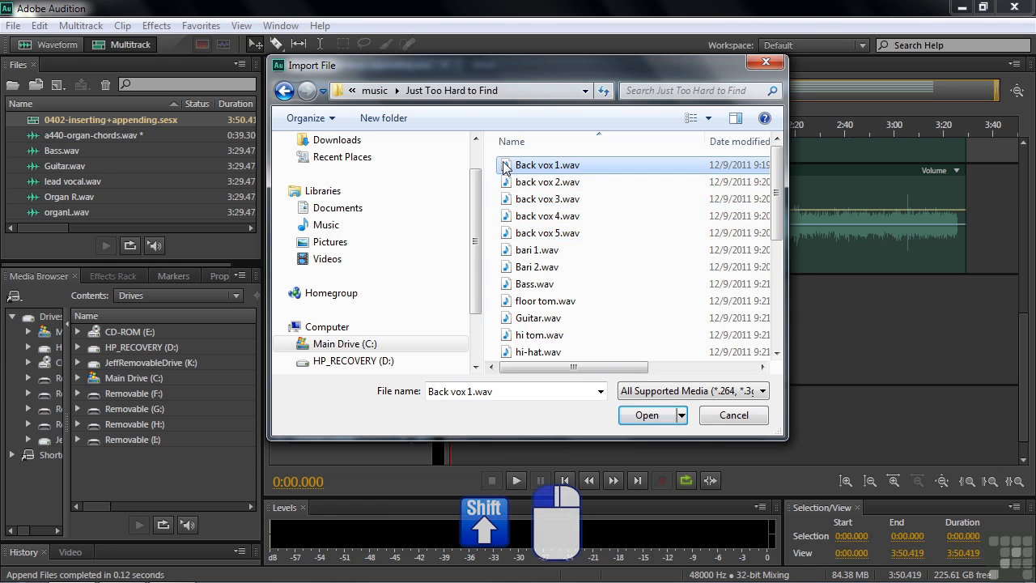
pyautogui.keyDown('shift'); pyautogui.click(504, 233); pyautogui.keyUp('shift')
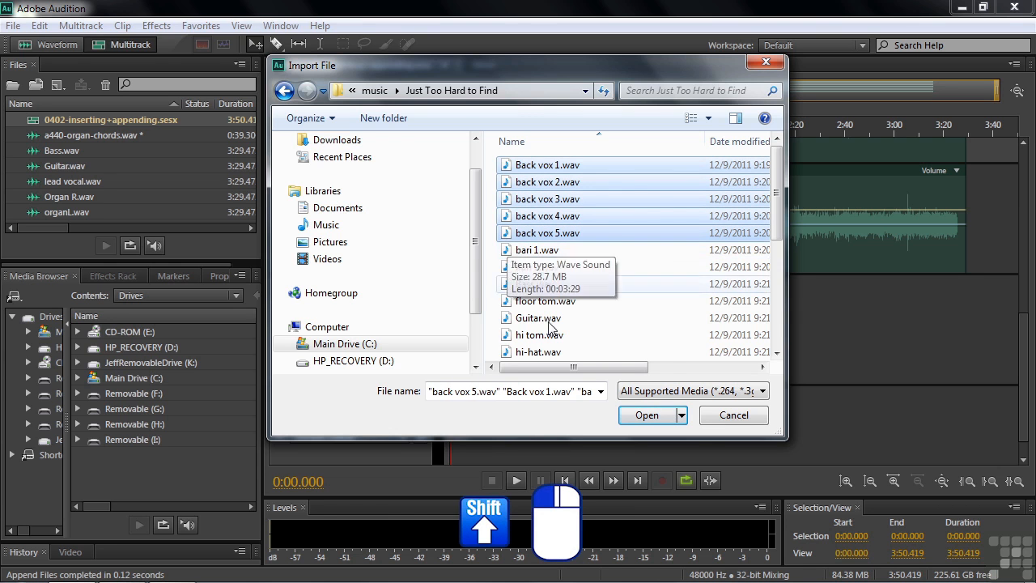
pyautogui.click(649, 416)
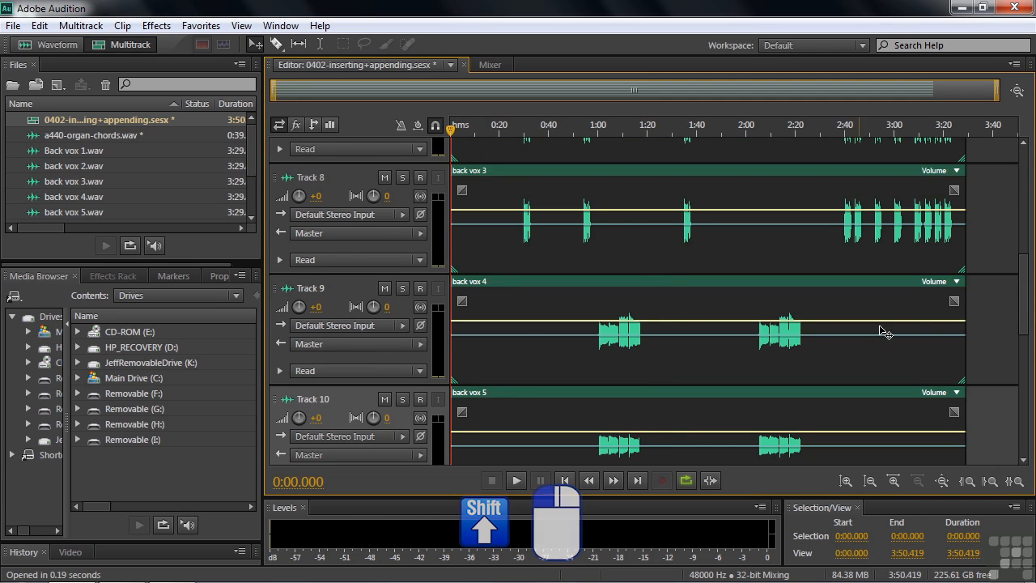
# Scroll through the session's tracks to review where the inserted back vox clips were placed.
pyautogui.moveTo(1026, 332); pyautogui.dragTo(1001, 358)
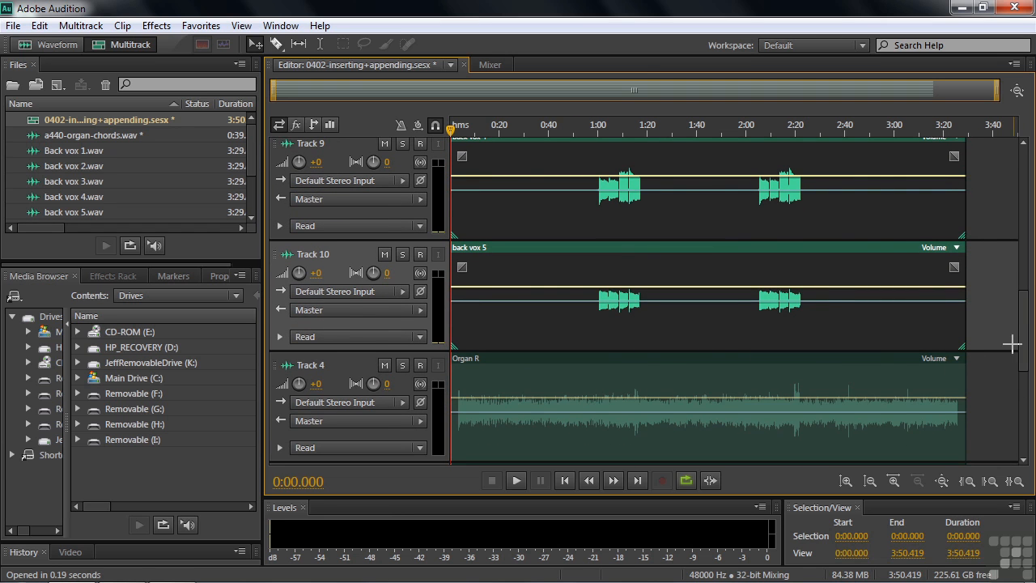
pyautogui.moveTo(1024, 318); pyautogui.dragTo(1021, 366)
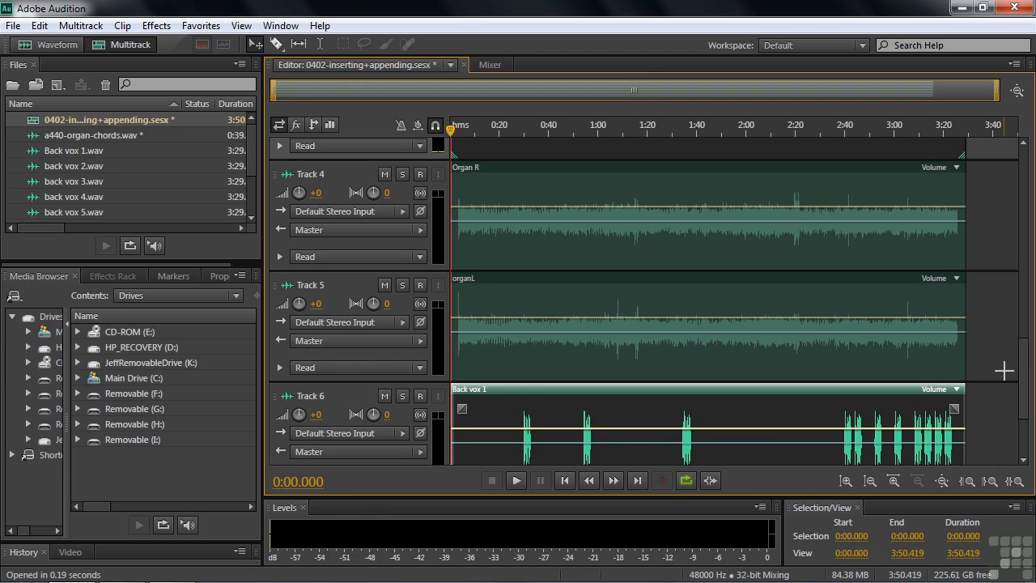
pyautogui.moveTo(1022, 359); pyautogui.dragTo(1020, 257)
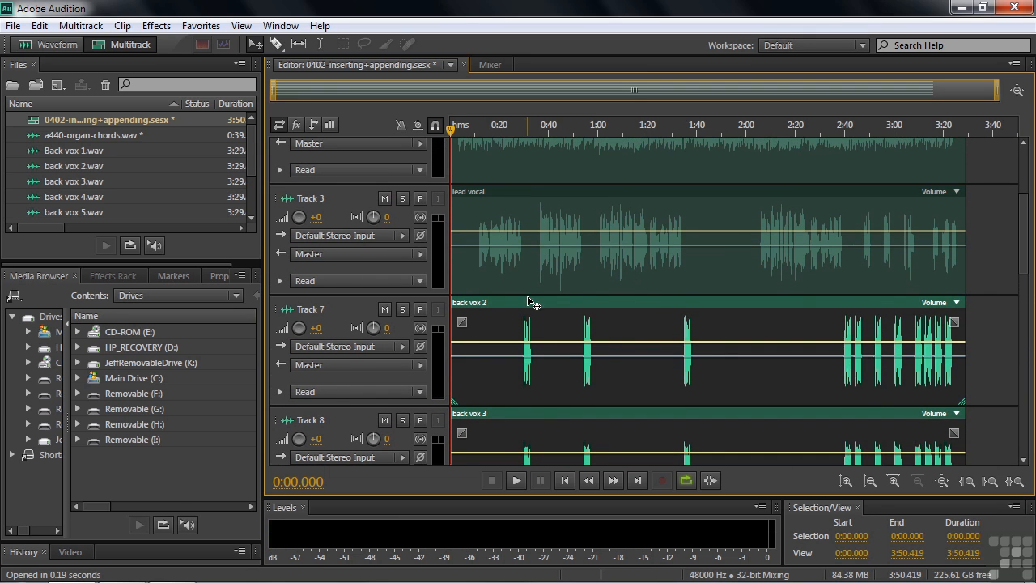
pyautogui.moveTo(1025, 283); pyautogui.dragTo(1020, 432)
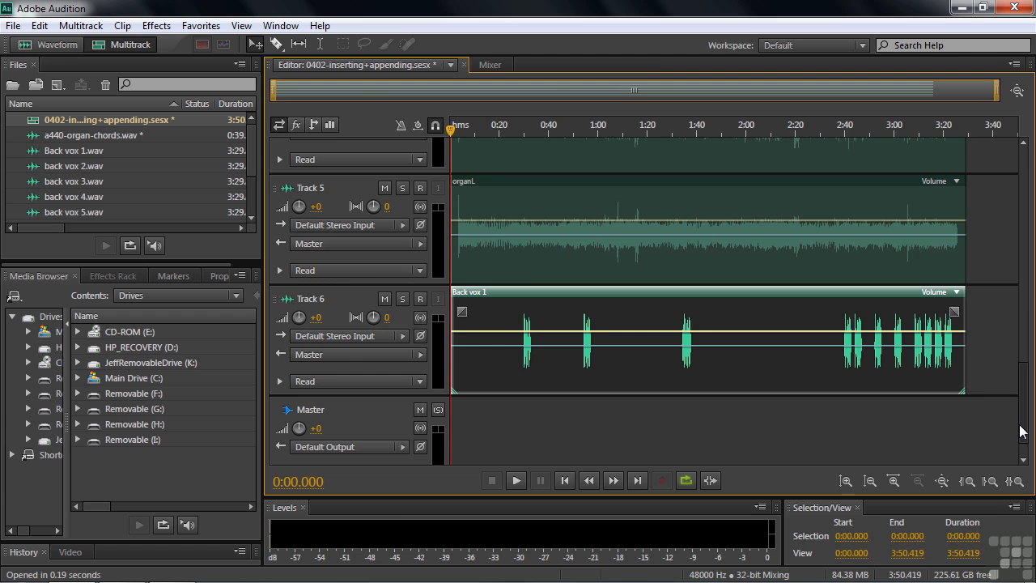
pyautogui.moveTo(1021, 432); pyautogui.dragTo(1033, 203)
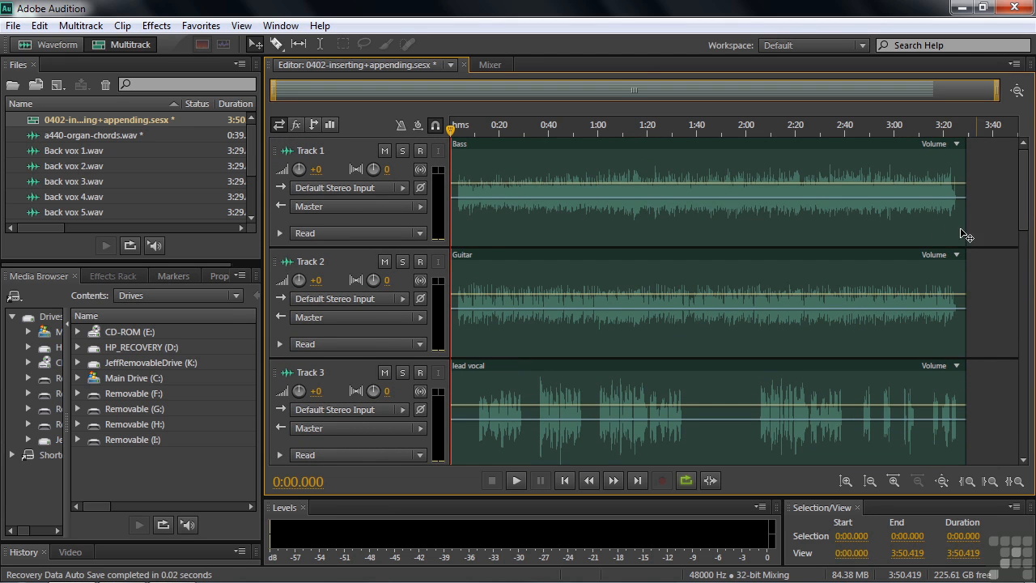
# Insert bari 1.wav and Bari 2.wav at the playhead around 3:39.915, starting from the lead vocal track.
pyautogui.moveTo(452, 131)
pyautogui.mouseDown()
pyautogui.moveTo(972, 154)
pyautogui.moveTo(993, 144)
pyautogui.mouseUp()
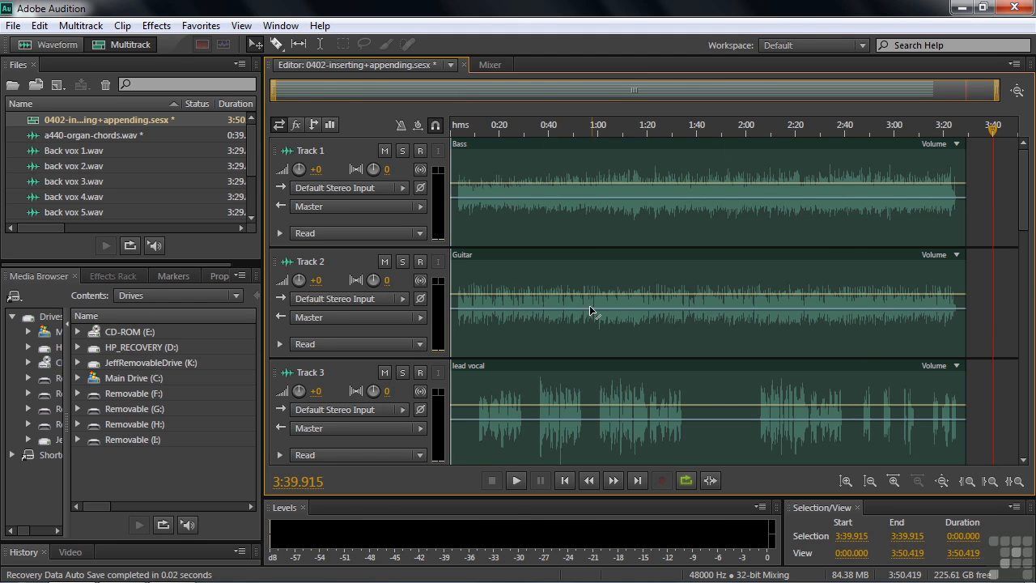
pyautogui.click(339, 374)
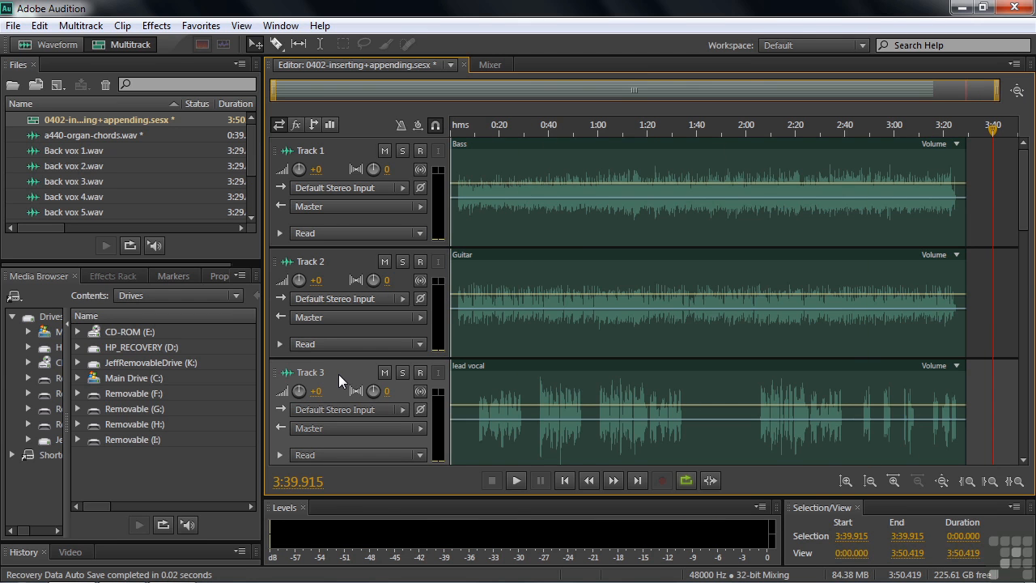
pyautogui.click(81, 25)
pyautogui.click(94, 70)
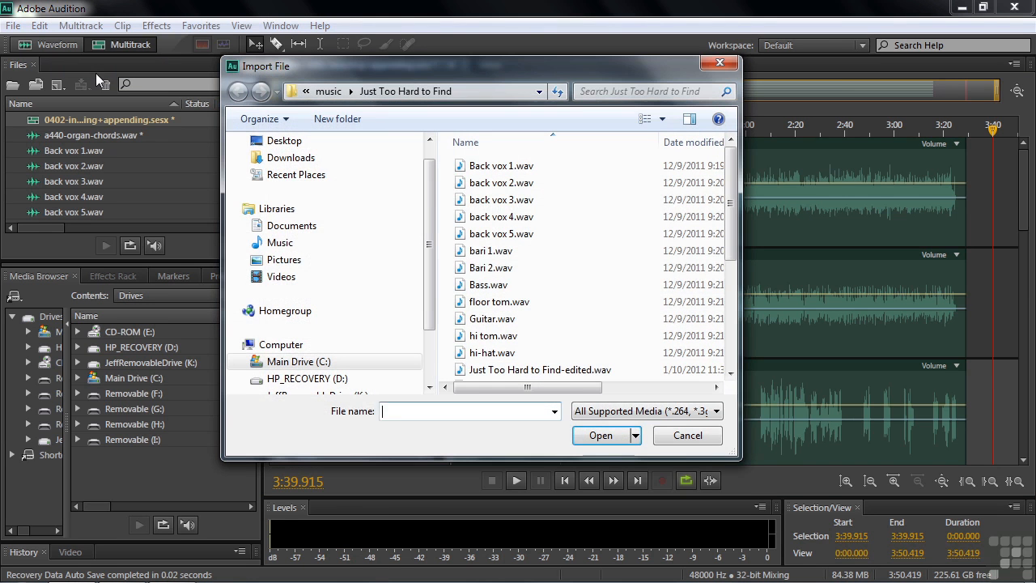
pyautogui.click(468, 253)
pyautogui.keyDown('shift'); pyautogui.click(463, 272); pyautogui.keyUp('shift')
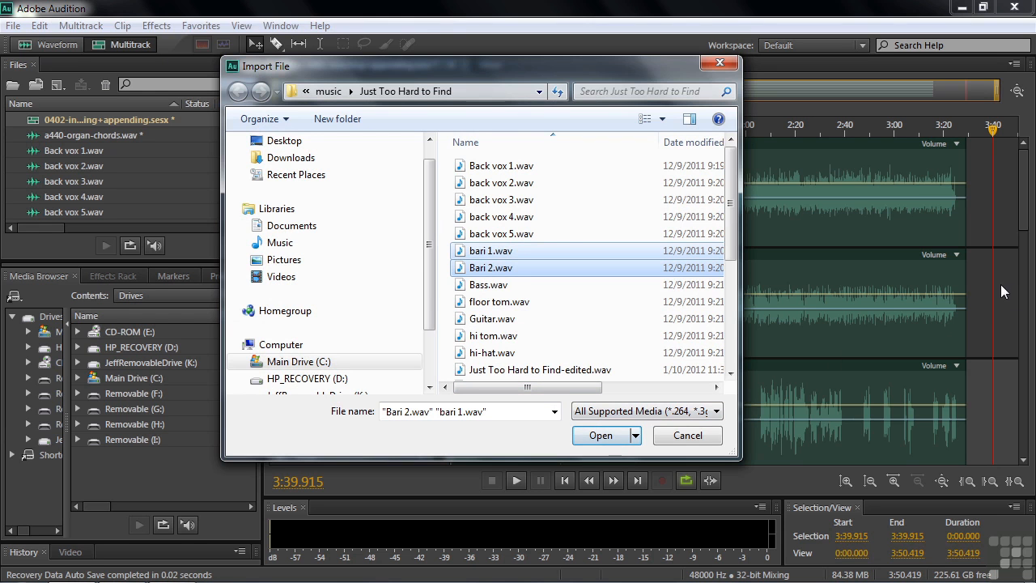
pyautogui.click(596, 435)
pyautogui.moveTo(1034, 224); pyautogui.dragTo(1033, 263)
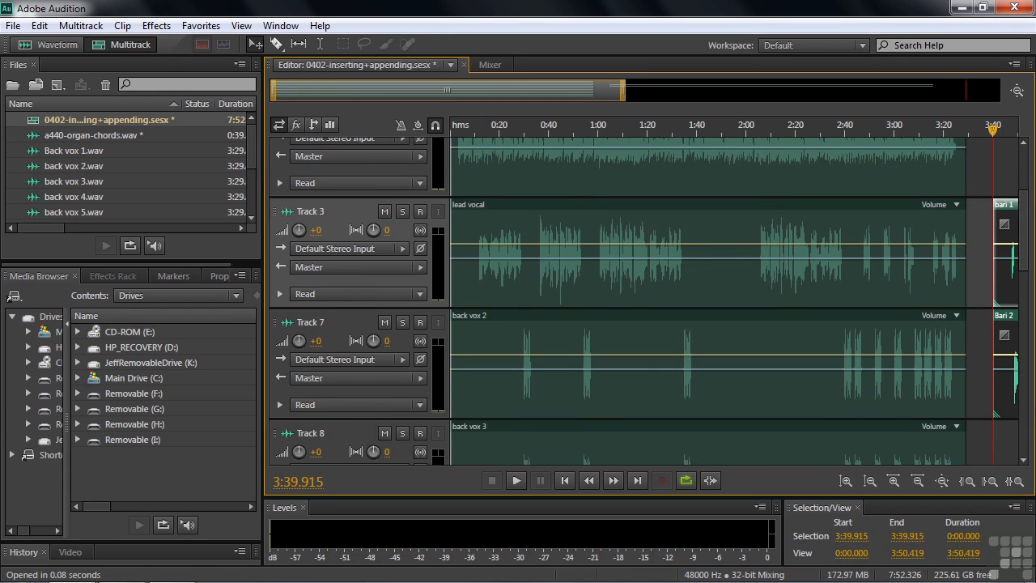